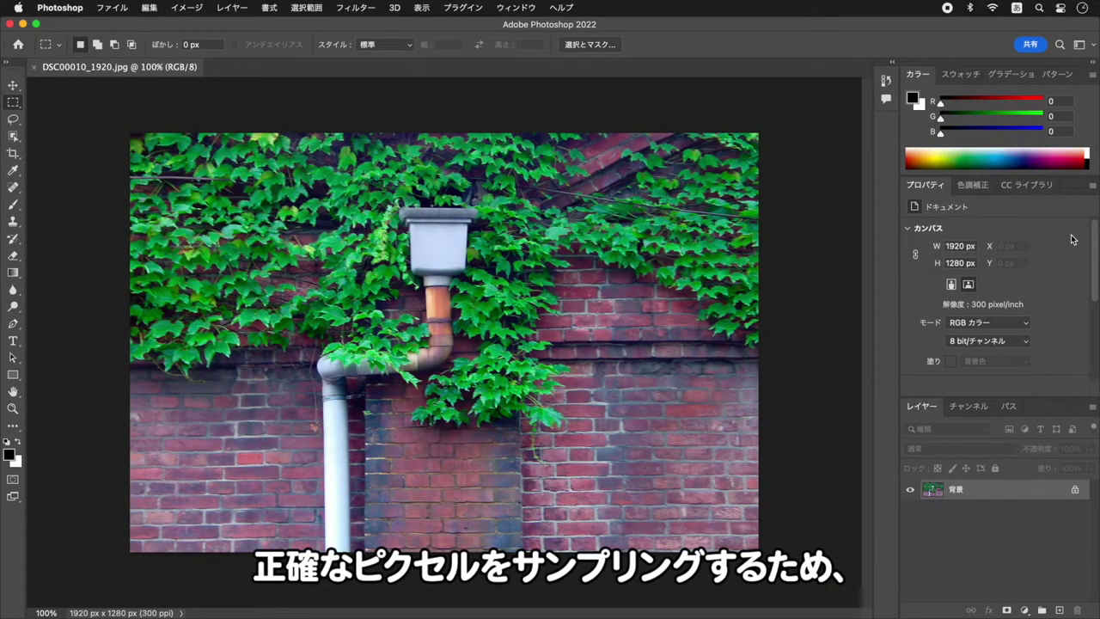
- Zoom in on the ivy beside the pipe, start a Color Range selection and sample a leaf's midtone green
{"action": "key", "text": "super+plus"}
{"action": "key", "text": "super+plus"}
{"action": "key", "text": "super+plus"}
{"action": "key", "text": "super+plus"}
{"action": "key", "text": "super+plus"}
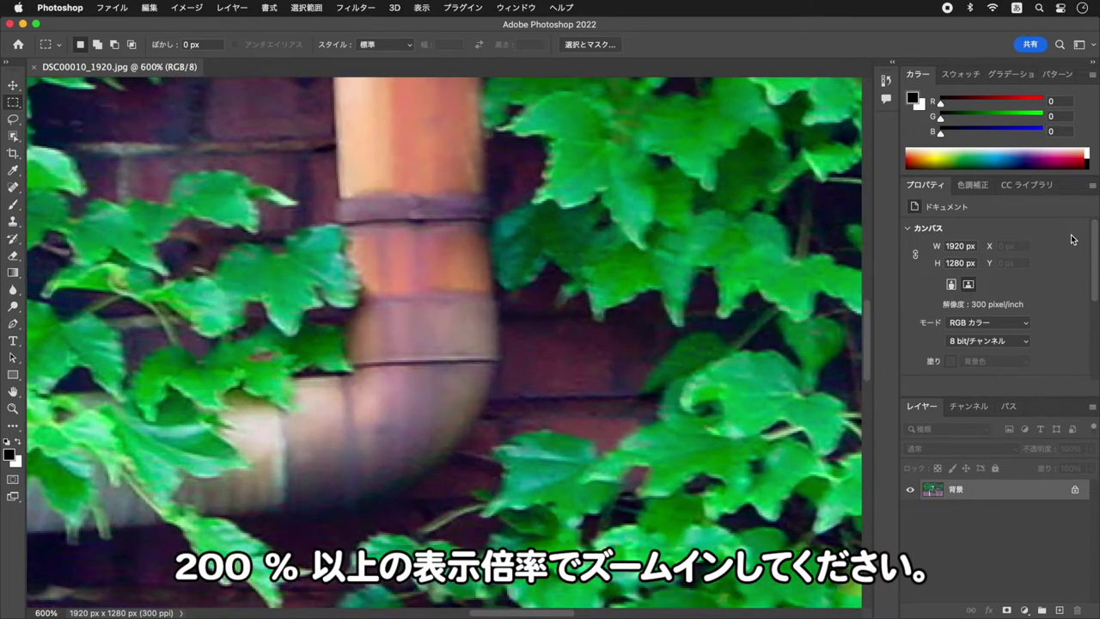
{"action": "left_click_drag", "start_coordinate": [740, 175], "coordinate": [517, 342]}
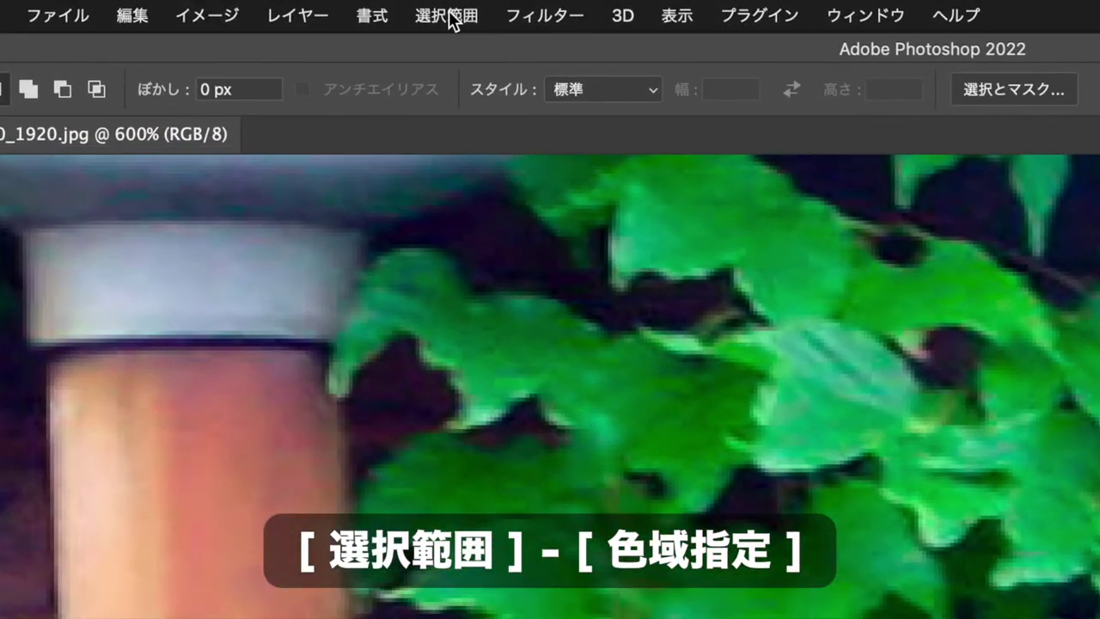
{"action": "left_click", "coordinate": [451, 19]}
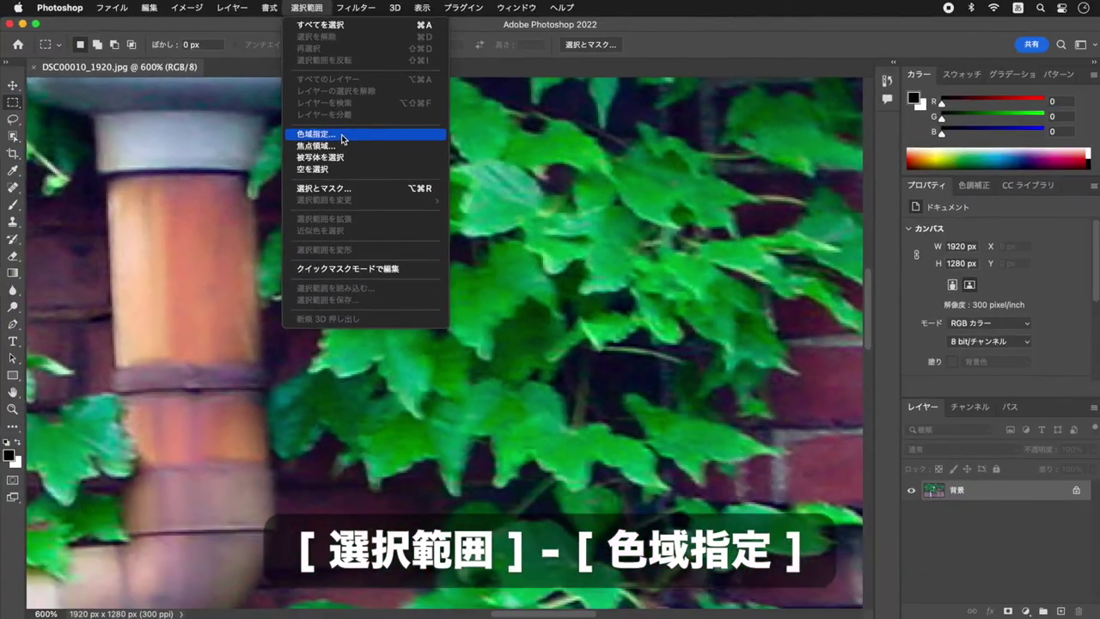
{"action": "left_click", "coordinate": [342, 135]}
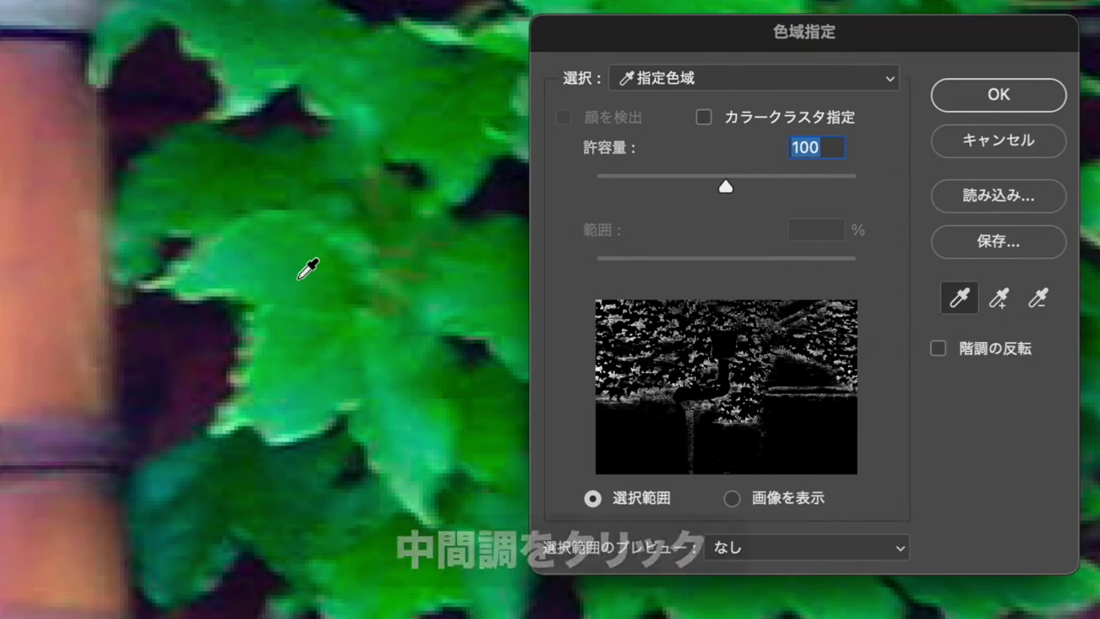
{"action": "left_click", "coordinate": [298, 278]}
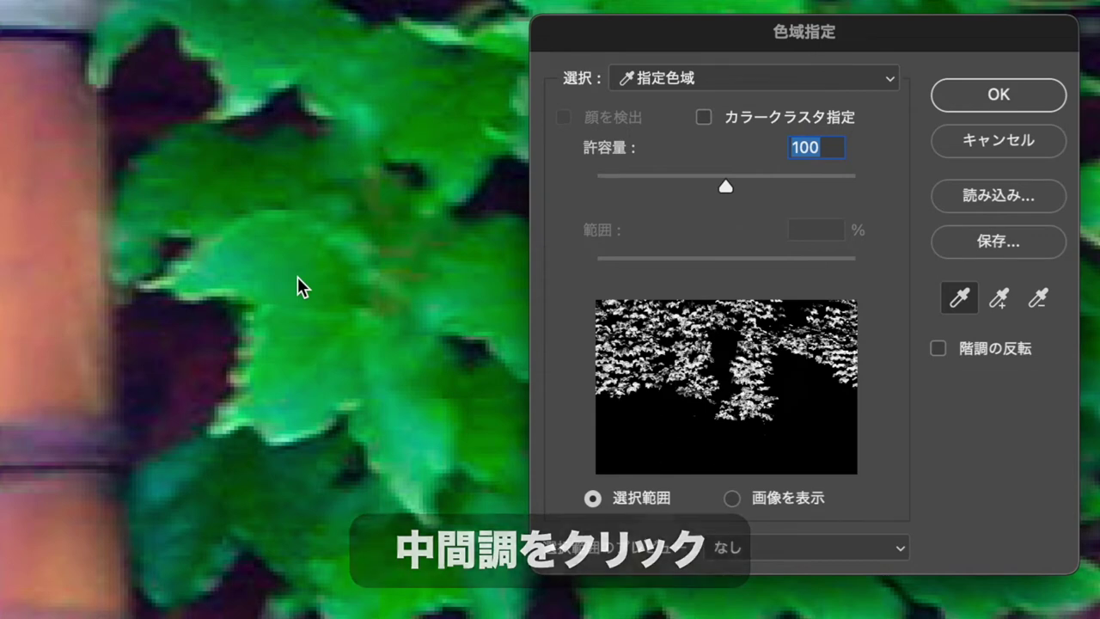
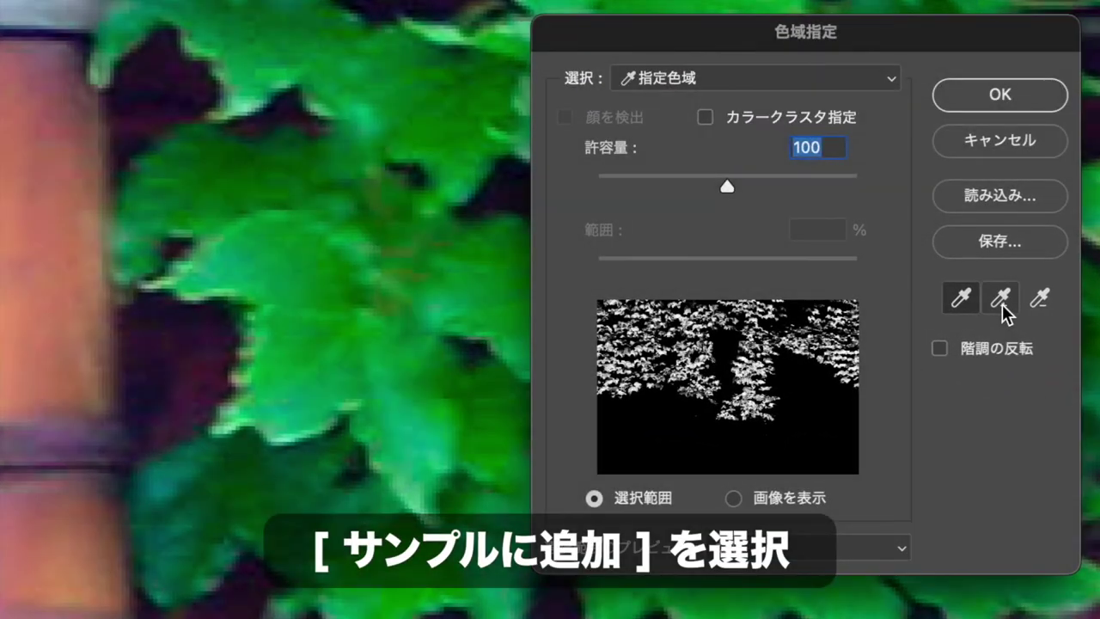
- Add the dark part of a leaf and a spot near a leaf's center to the Color Range sample
{"action": "left_click", "coordinate": [1002, 305]}
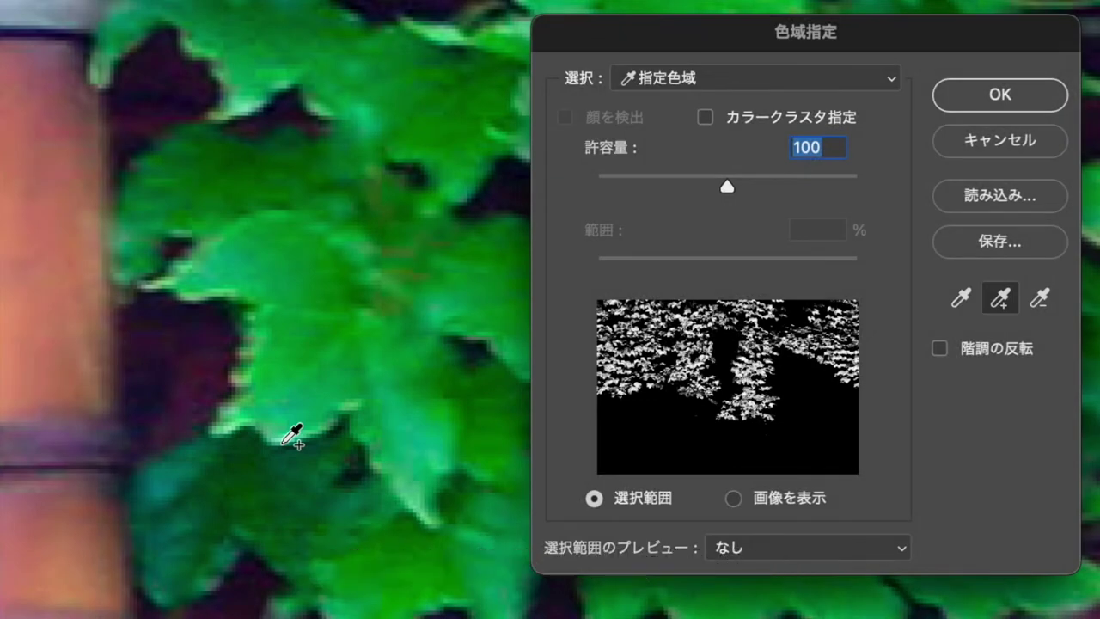
{"action": "left_click", "coordinate": [281, 441]}
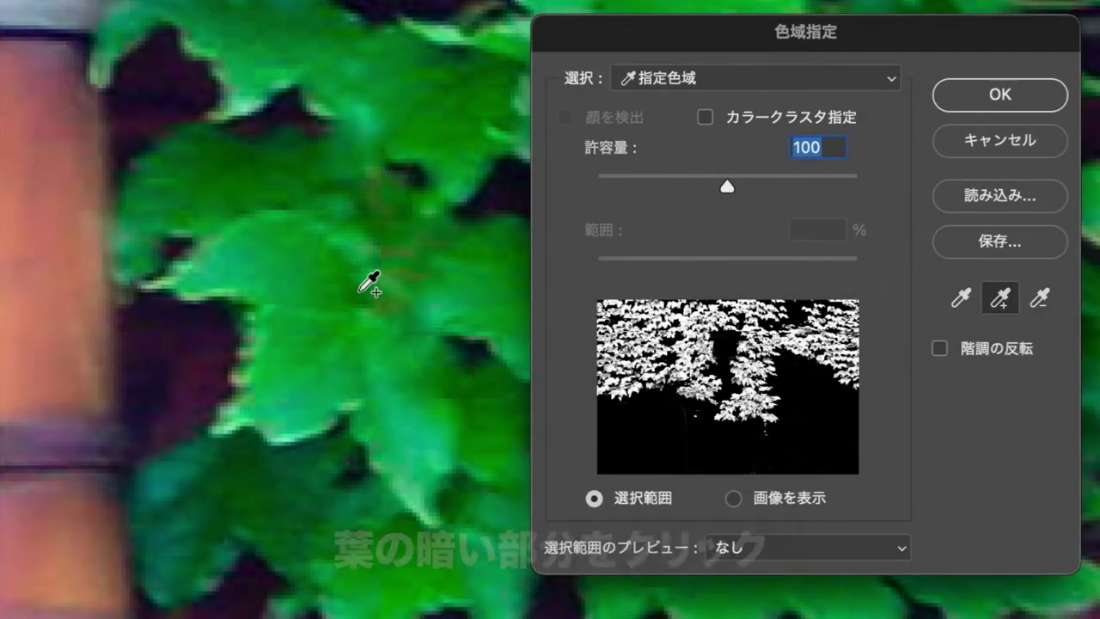
{"action": "left_click", "coordinate": [359, 291]}
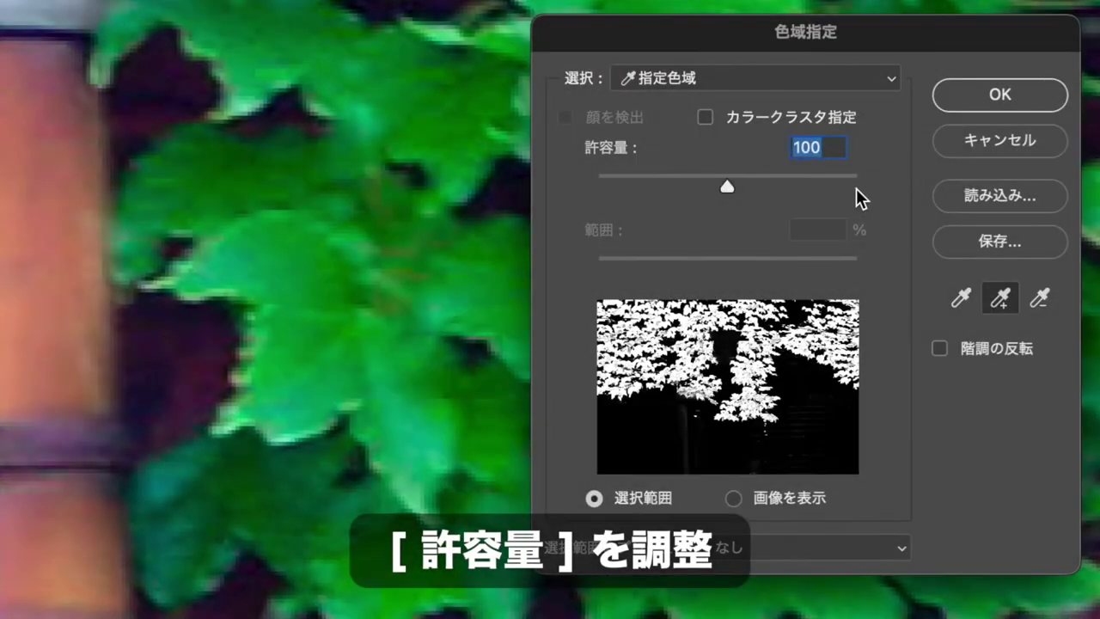
- Try the Color Range fuzziness at 0 and at 200 to compare how much of the image is selected
{"action": "key", "text": "shift+Down"}
{"action": "key", "text": "shift+Down"}
{"action": "key", "text": "shift+Down"}
{"action": "key", "text": "shift+Down"}
{"action": "key", "text": "shift+Down"}
{"action": "key", "text": "shift+Down"}
{"action": "key", "text": "shift+Down"}
{"action": "key", "text": "shift+Down"}
{"action": "key", "text": "shift+Down"}
{"action": "key", "text": "shift+Down"}
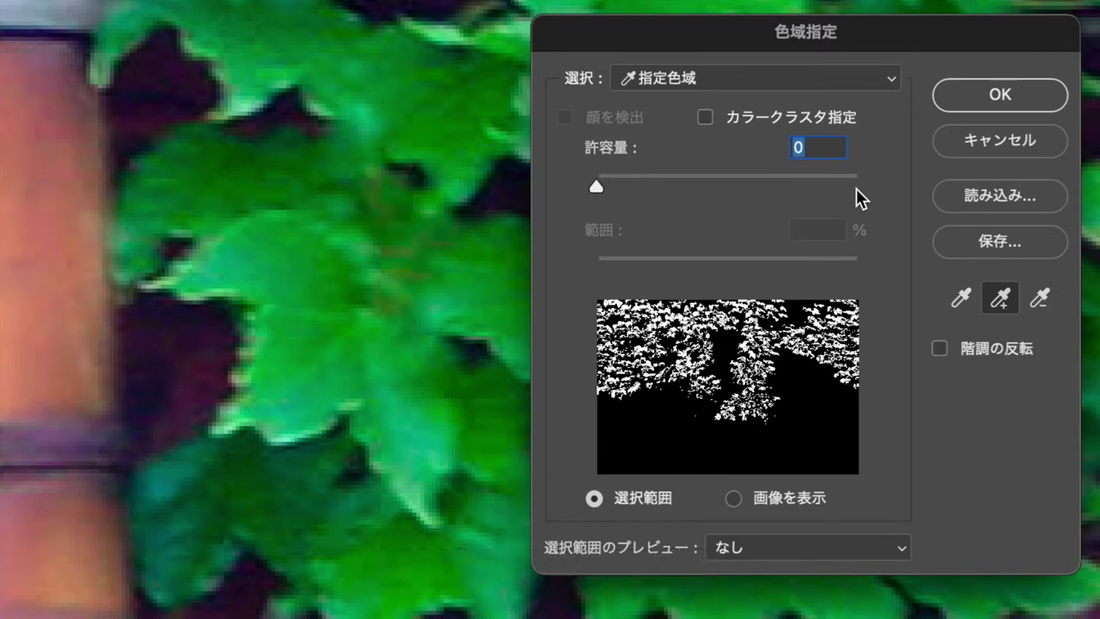
{"action": "key", "text": "shift+Up"}
{"action": "key", "text": "shift+Up"}
{"action": "key", "text": "shift+Up"}
{"action": "key", "text": "shift+Up"}
{"action": "key", "text": "shift+Up"}
{"action": "key", "text": "shift+Up"}
{"action": "key", "text": "shift+Up"}
{"action": "key", "text": "shift+Up"}
{"action": "key", "text": "shift+Up"}
{"action": "key", "text": "shift+Up"}
{"action": "key", "text": "shift+Up"}
{"action": "key", "text": "shift+Up"}
{"action": "key", "text": "shift+Up"}
{"action": "key", "text": "shift+Up"}
{"action": "key", "text": "shift+Up"}
{"action": "key", "text": "shift+Up"}
{"action": "key", "text": "shift+Up"}
{"action": "key", "text": "shift+Up"}
{"action": "key", "text": "shift+Up"}
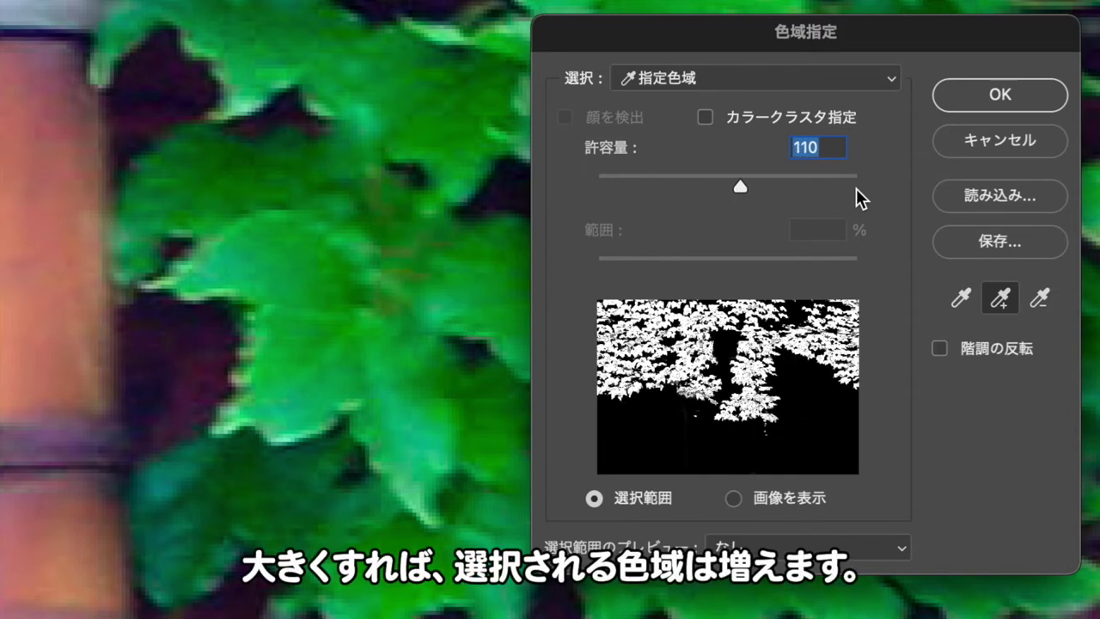
{"action": "key", "text": "shift+Up"}
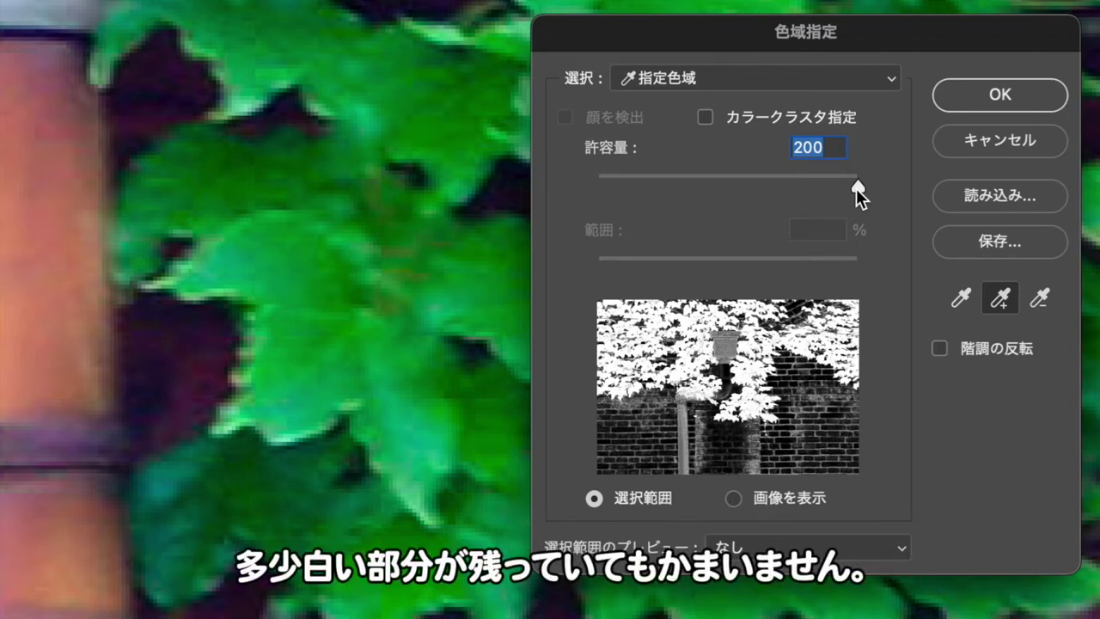
- Set the Color Range fuzziness to 120 and create the selection of the leaves
{"action": "key", "text": "shift+Down"}
{"action": "key", "text": "shift+Down"}
{"action": "key", "text": "shift+Down"}
{"action": "key", "text": "shift+Down"}
{"action": "key", "text": "shift+Down"}
{"action": "key", "text": "shift+Down"}
{"action": "key", "text": "shift+Down"}
{"action": "key", "text": "shift+Down"}
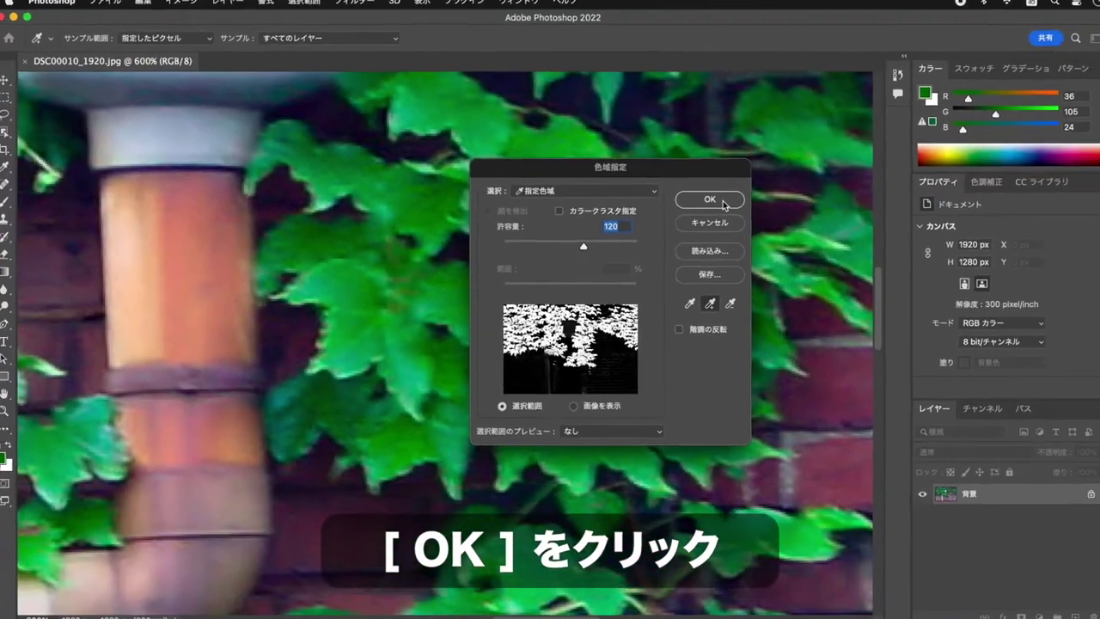
{"action": "left_click", "coordinate": [1023, 103]}
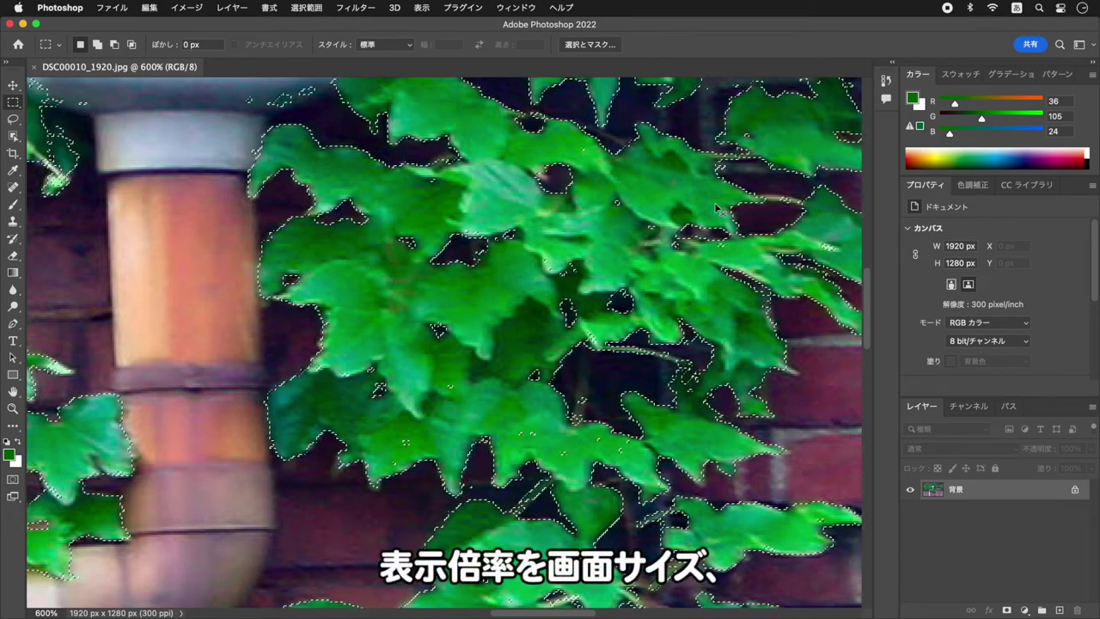
- Return to 100% view and add a Hue/Saturation (色相・彩度) adjustment layer masked by the leaf selection
{"action": "key", "text": "super+1"}
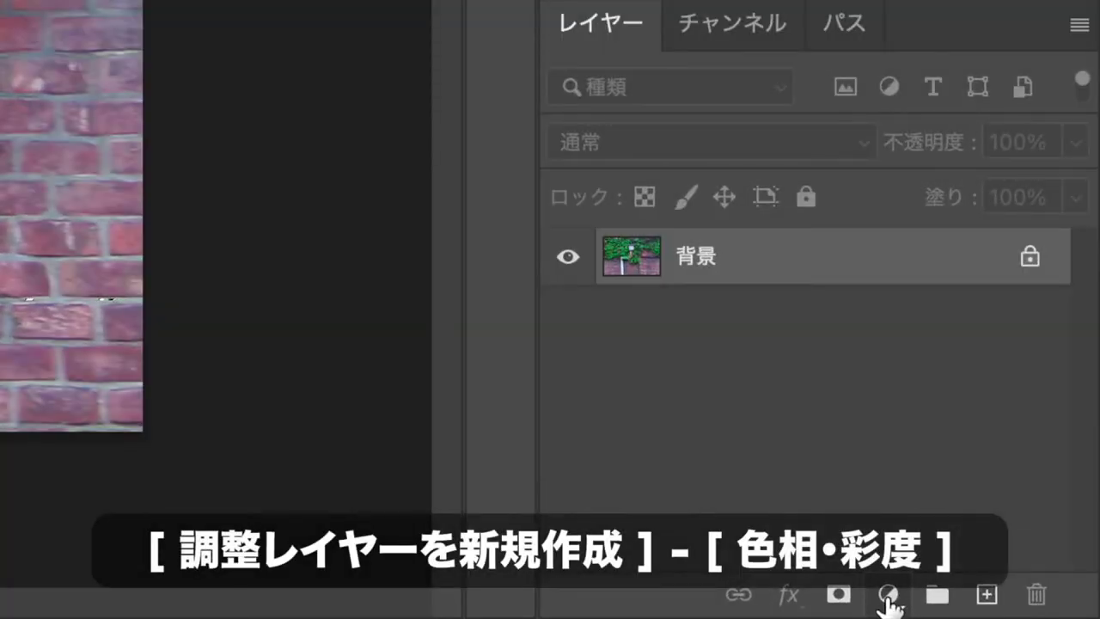
{"action": "left_click", "coordinate": [888, 594]}
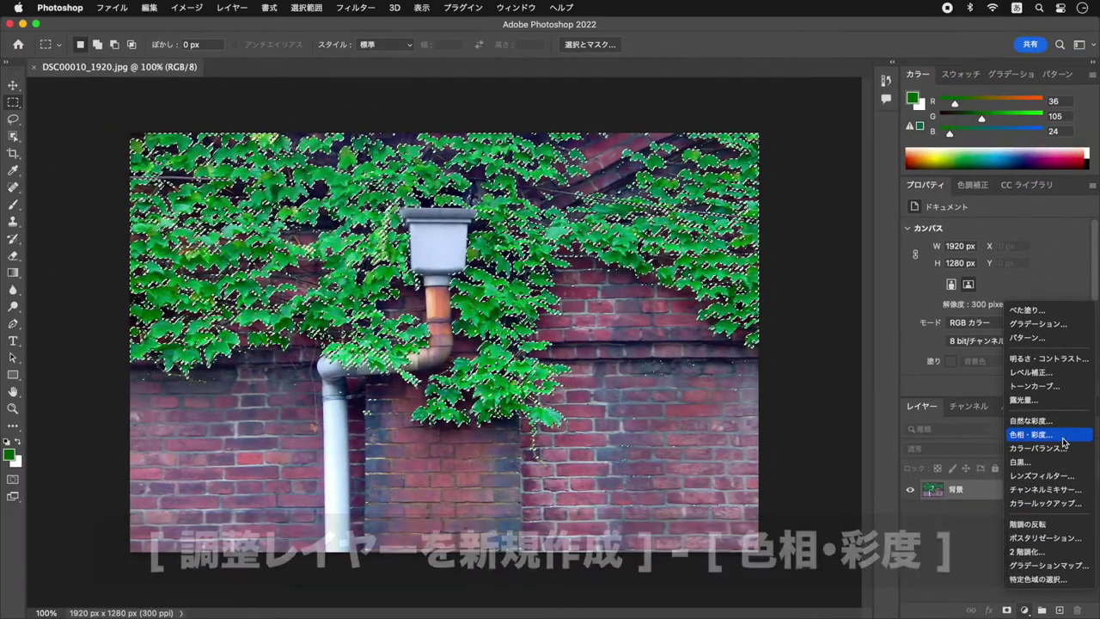
{"action": "left_click", "coordinate": [1065, 442]}
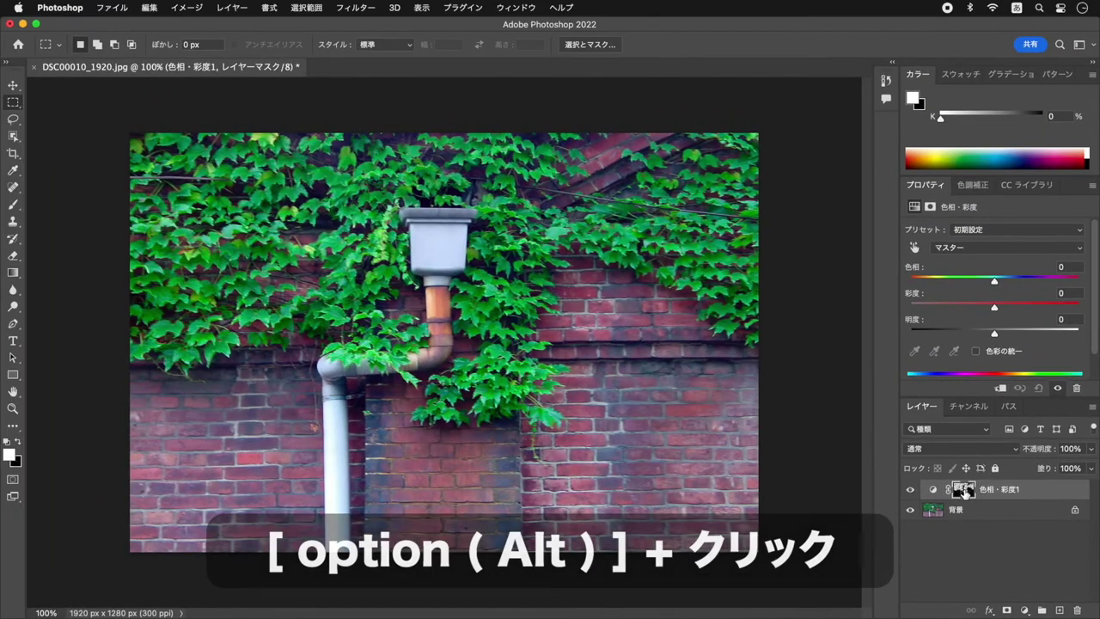
- Show the adjustment layer's mask on the canvas and apply Levels to it with input levels 48 / 1.00 / 255
{"action": "left_click", "coordinate": [720, 259], "text": "alt"}
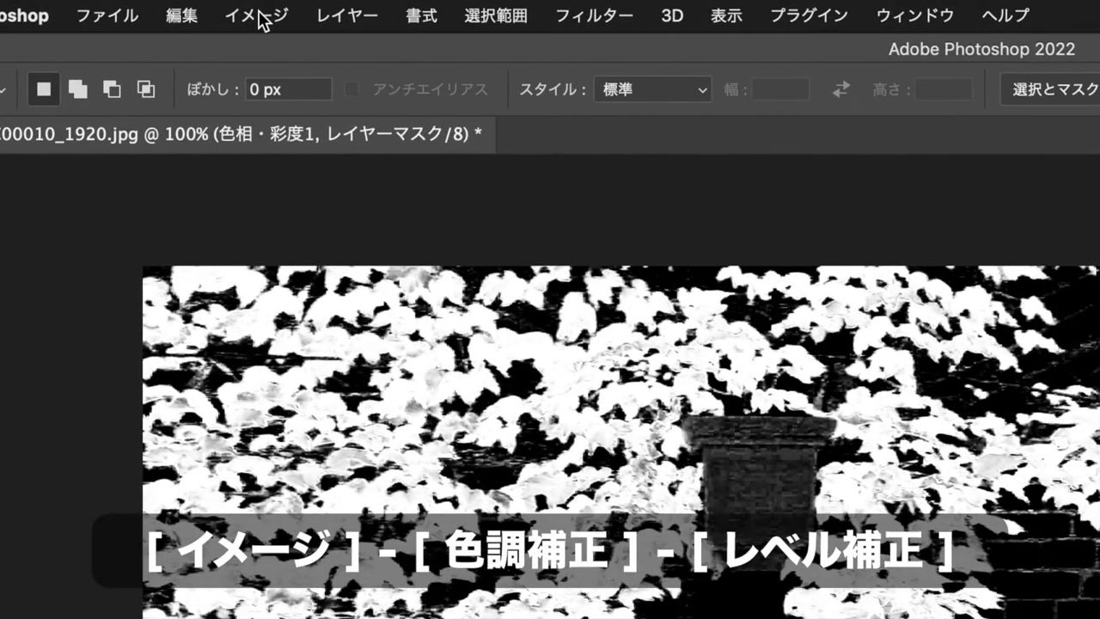
{"action": "left_click", "coordinate": [187, 9]}
{"action": "mouse_move", "coordinate": [318, 89]}
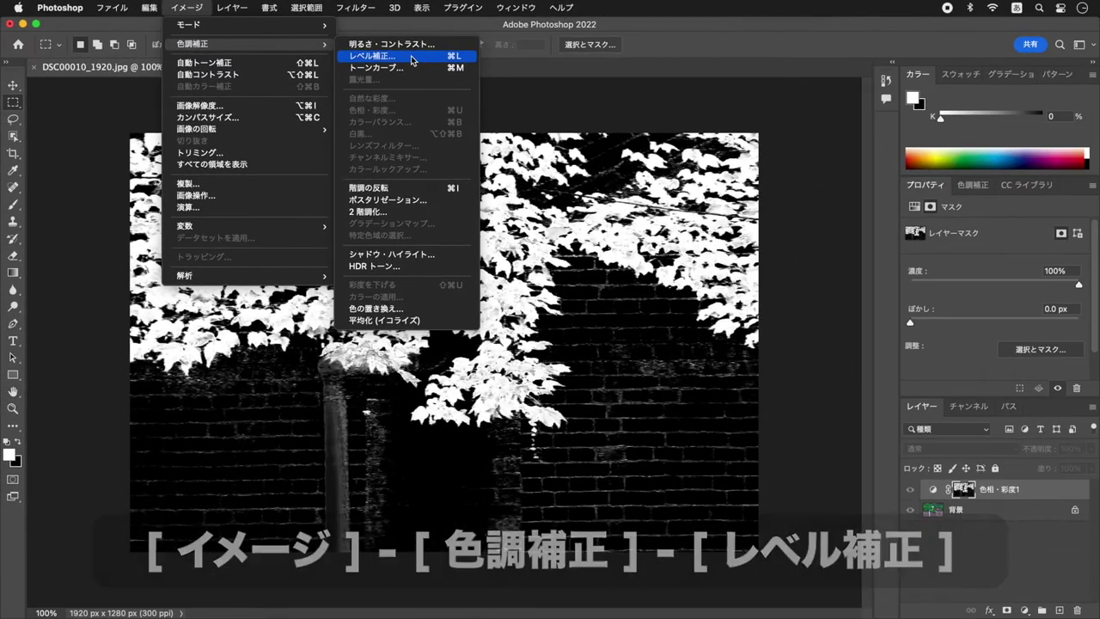
{"action": "left_click", "coordinate": [411, 57]}
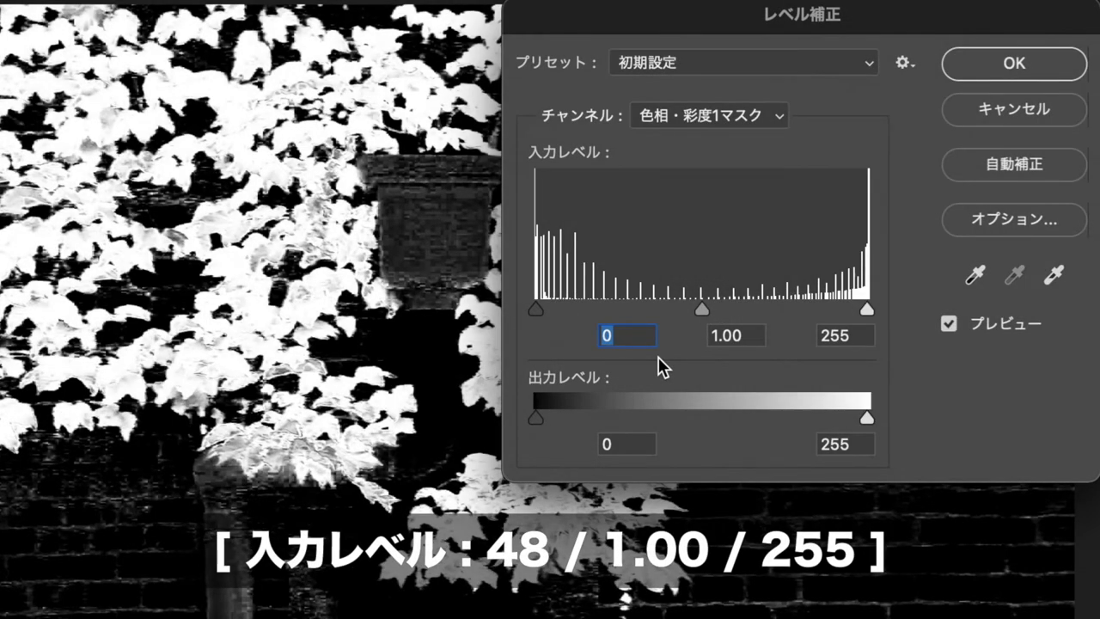
{"action": "key", "text": "shift+Up"}
{"action": "key", "text": "shift+Up"}
{"action": "key", "text": "shift+Up"}
{"action": "key", "text": "shift+Up"}
{"action": "key", "text": "Up"}
{"action": "key", "text": "Up"}
{"action": "key", "text": "Up"}
{"action": "key", "text": "Up"}
{"action": "key", "text": "Up"}
{"action": "key", "text": "Up"}
{"action": "key", "text": "Up"}
{"action": "key", "text": "Up"}
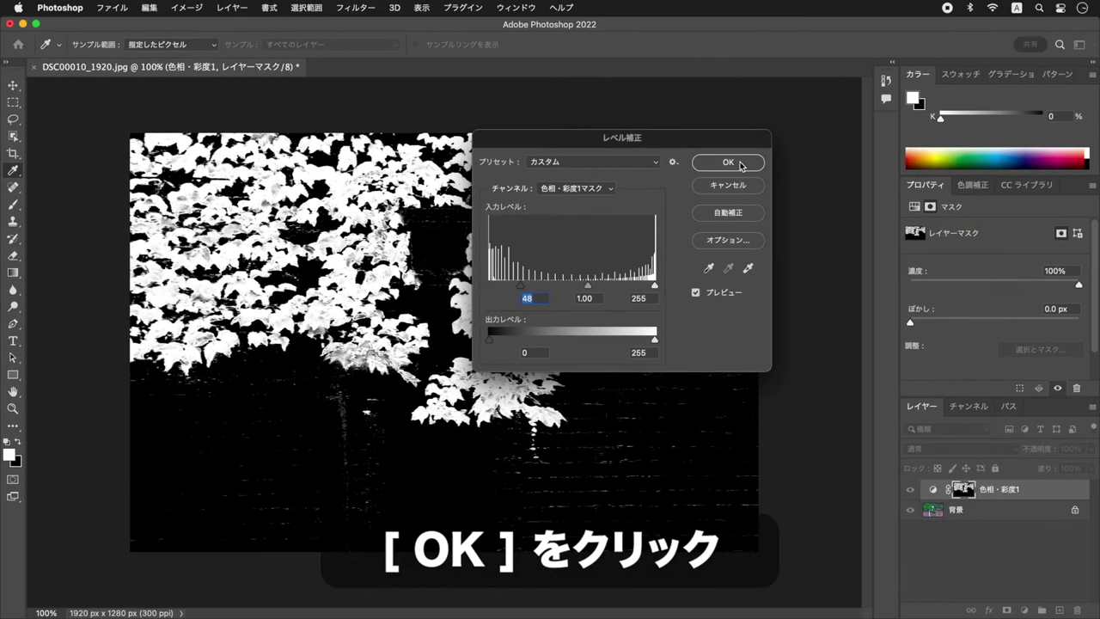
{"action": "left_click", "coordinate": [740, 163]}
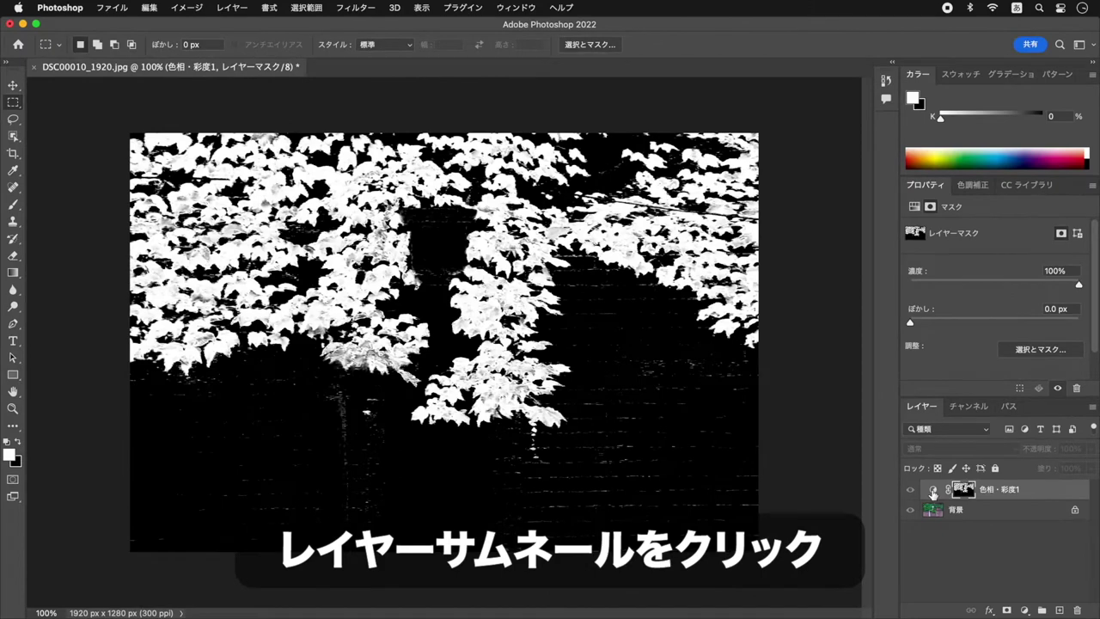
- Return to the Hue/Saturation settings and set the saturation of the cyans (シアン系) to +40
{"action": "left_click", "coordinate": [933, 493]}
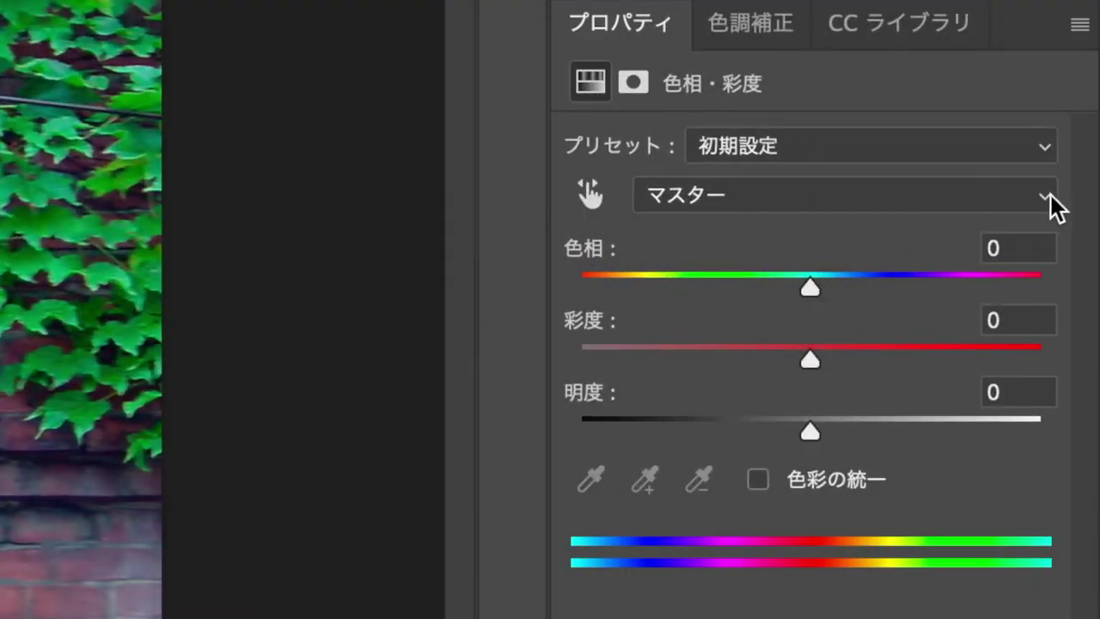
{"action": "left_click", "coordinate": [1050, 200]}
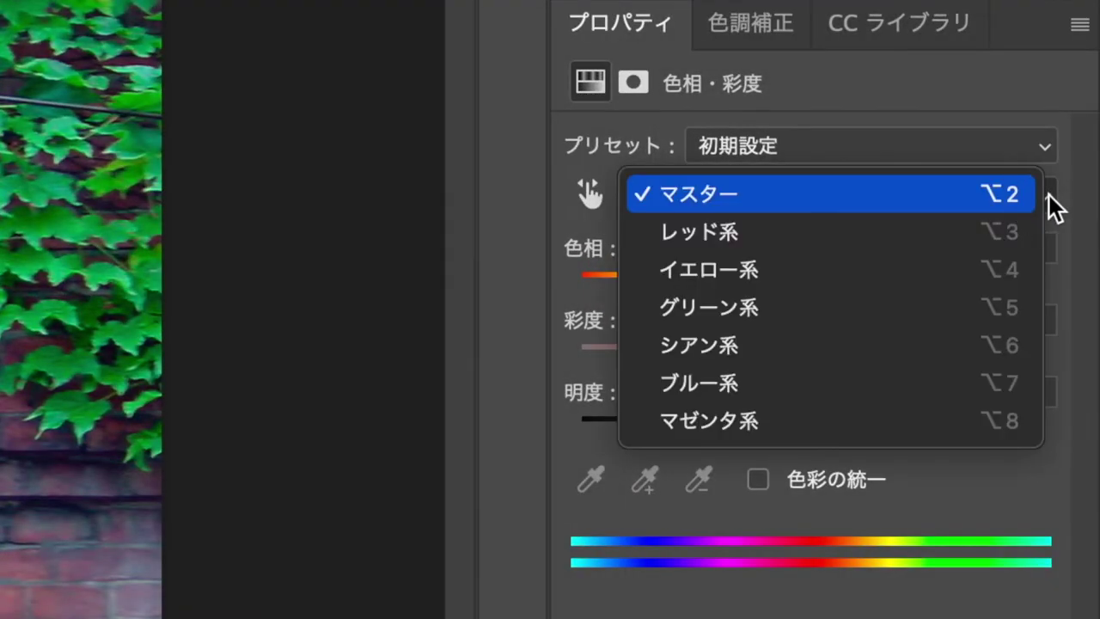
{"action": "left_click", "coordinate": [933, 364]}
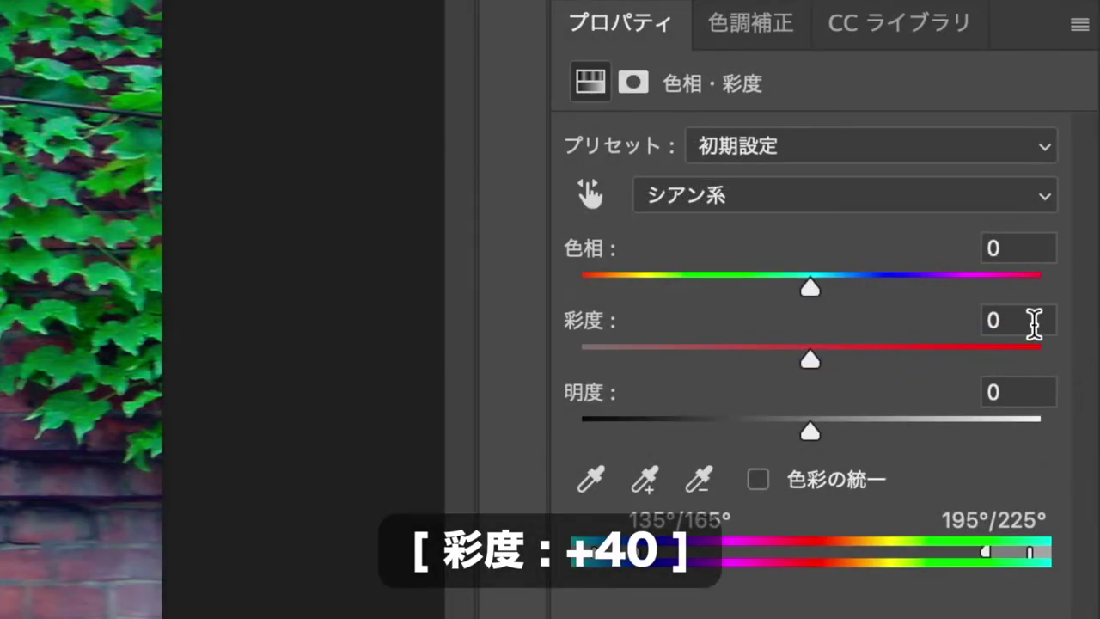
{"action": "left_click", "coordinate": [1034, 320]}
{"action": "key", "text": "shift+Up"}
{"action": "key", "text": "shift+Up"}
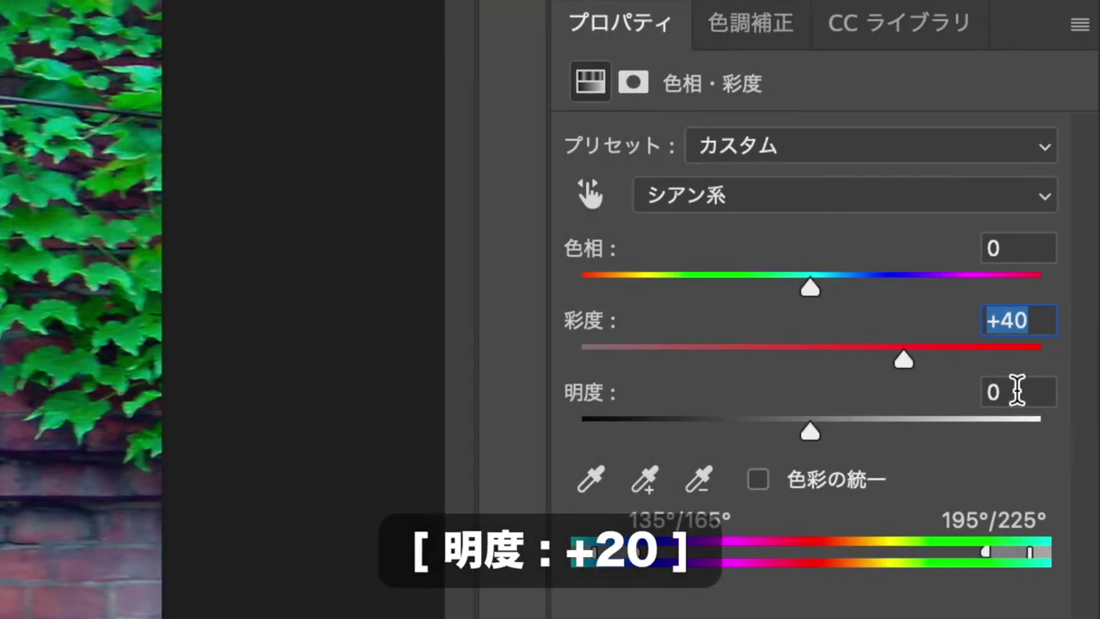
- Set the lightness of the cyans to +20 and their hue to -100
{"action": "left_click", "coordinate": [1016, 391]}
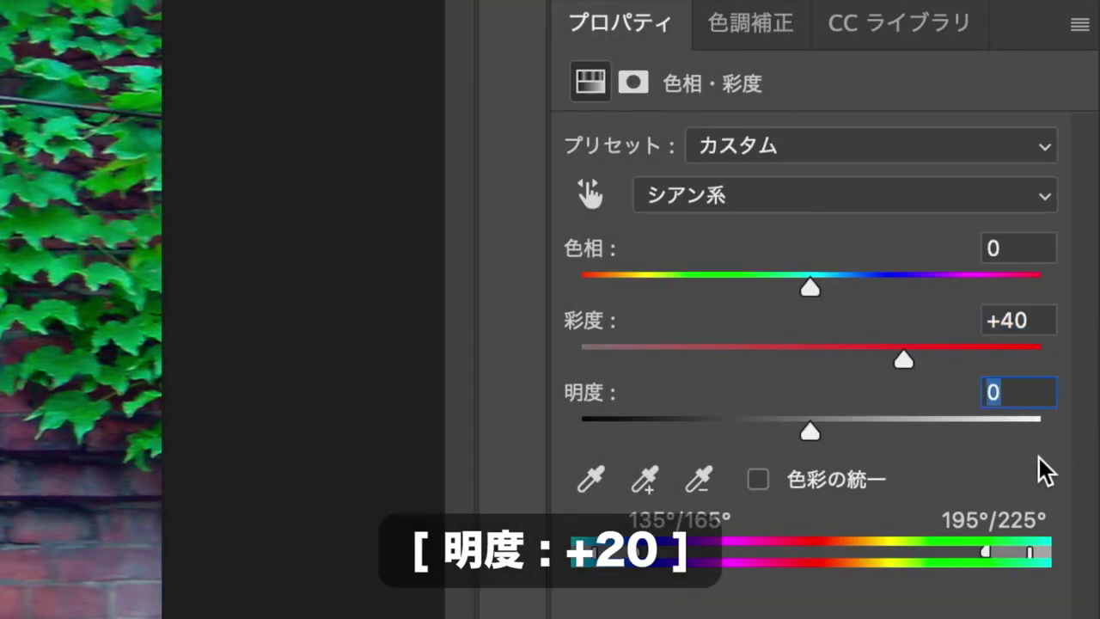
{"action": "key", "text": "shift+Up"}
{"action": "key", "text": "shift+Up"}
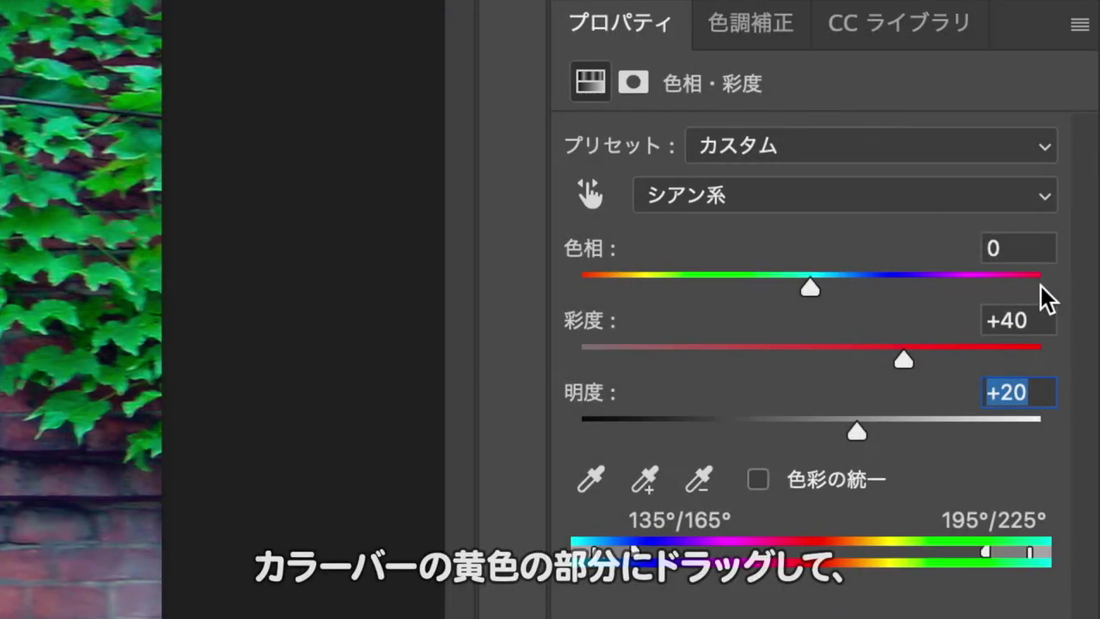
{"action": "left_click", "coordinate": [1039, 261]}
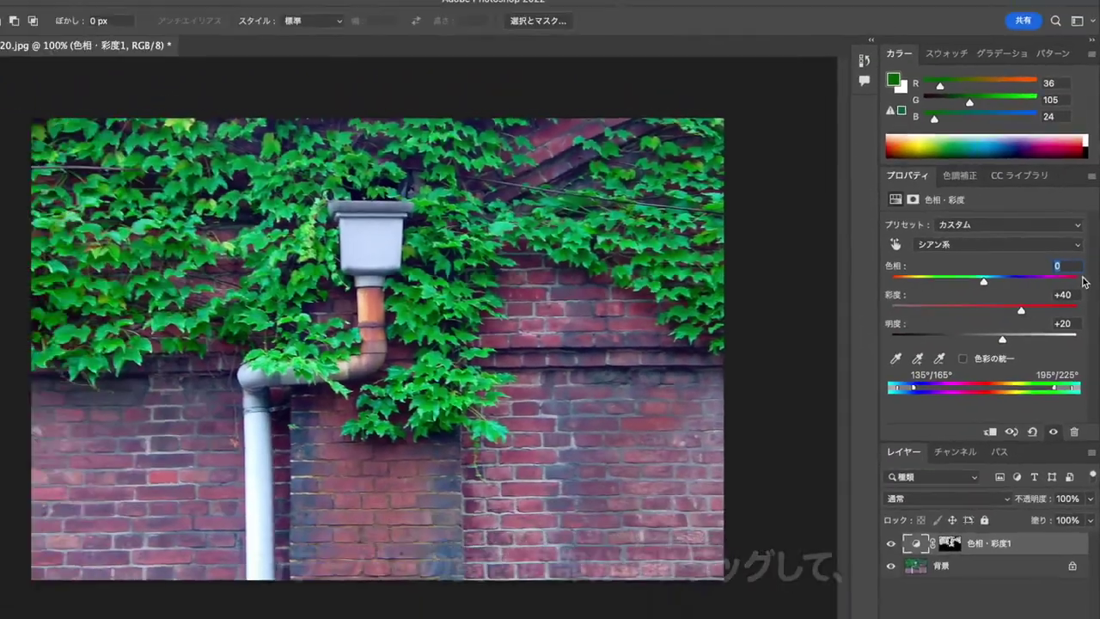
{"action": "key", "text": "shift+Down"}
{"action": "key", "text": "shift+Down"}
{"action": "key", "text": "shift+Down"}
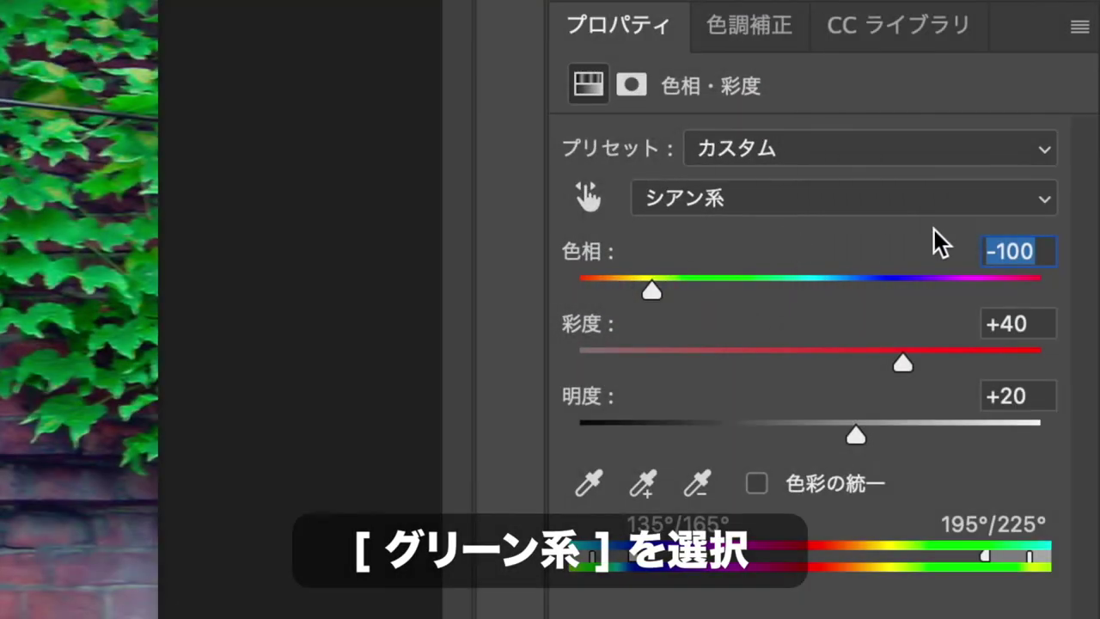
- Set the saturation of the greens (グリーン系) to +40 and their lightness to +20
{"action": "left_click", "coordinate": [1046, 199]}
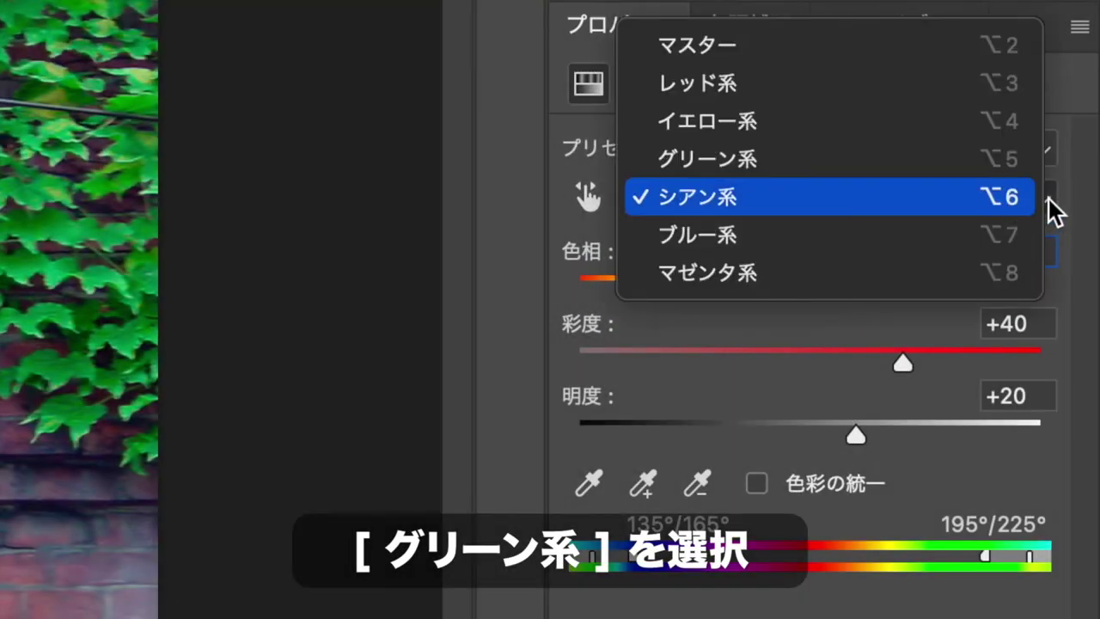
{"action": "left_click", "coordinate": [980, 164]}
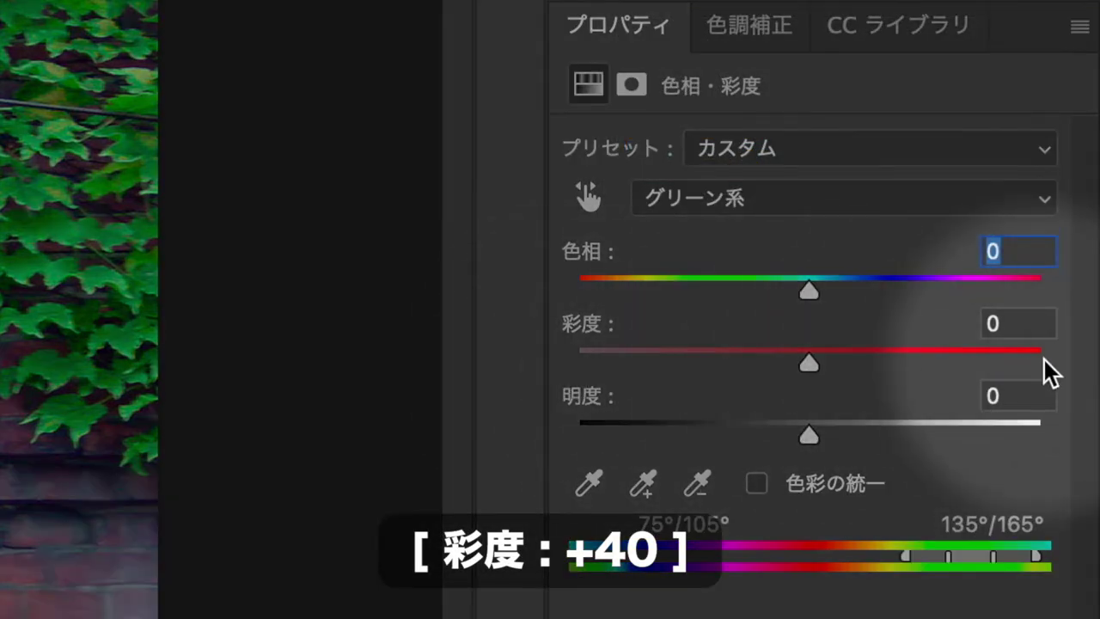
{"action": "left_click", "coordinate": [1036, 331]}
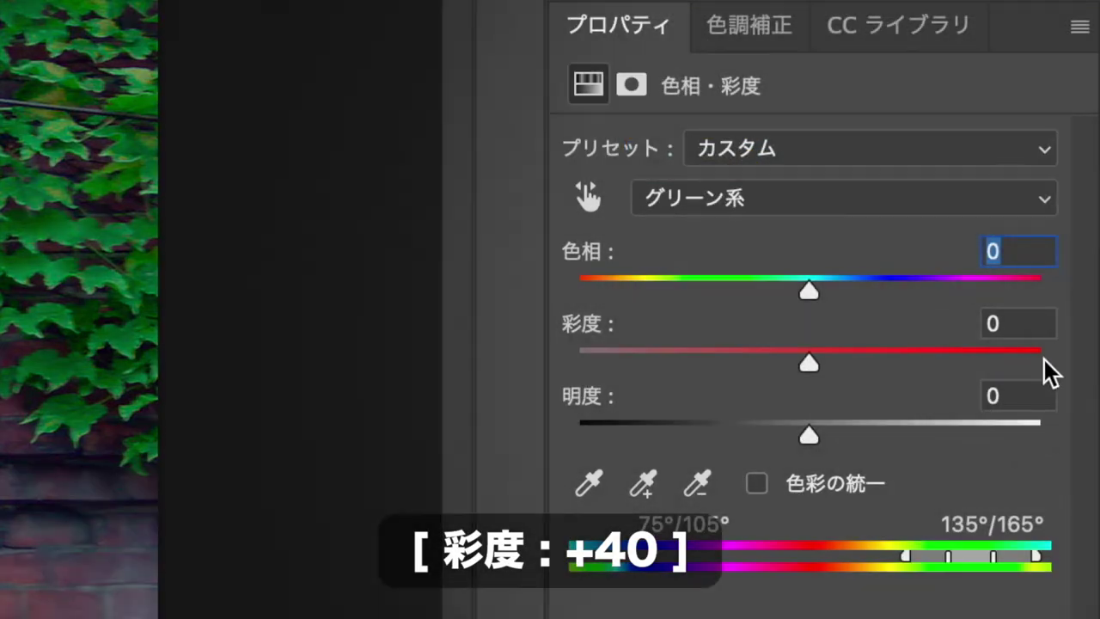
{"action": "key", "text": "shift+Up"}
{"action": "key", "text": "shift+Up"}
{"action": "key", "text": "shift+Up"}
{"action": "key", "text": "shift+Up"}
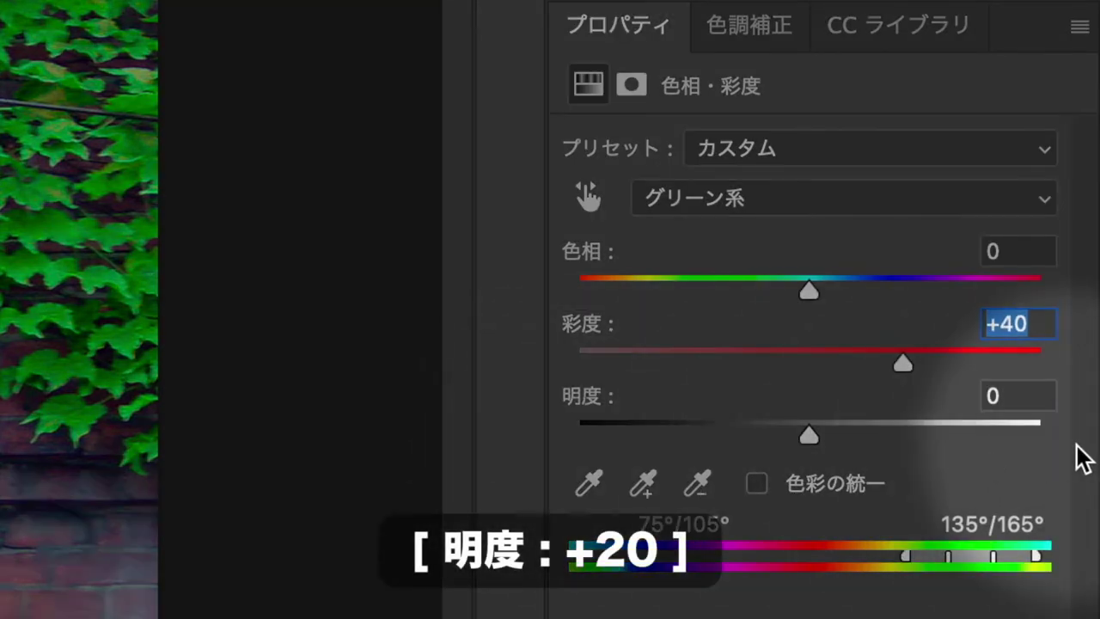
{"action": "left_click", "coordinate": [1020, 401]}
{"action": "key", "text": "shift+Up"}
{"action": "key", "text": "shift+Up"}
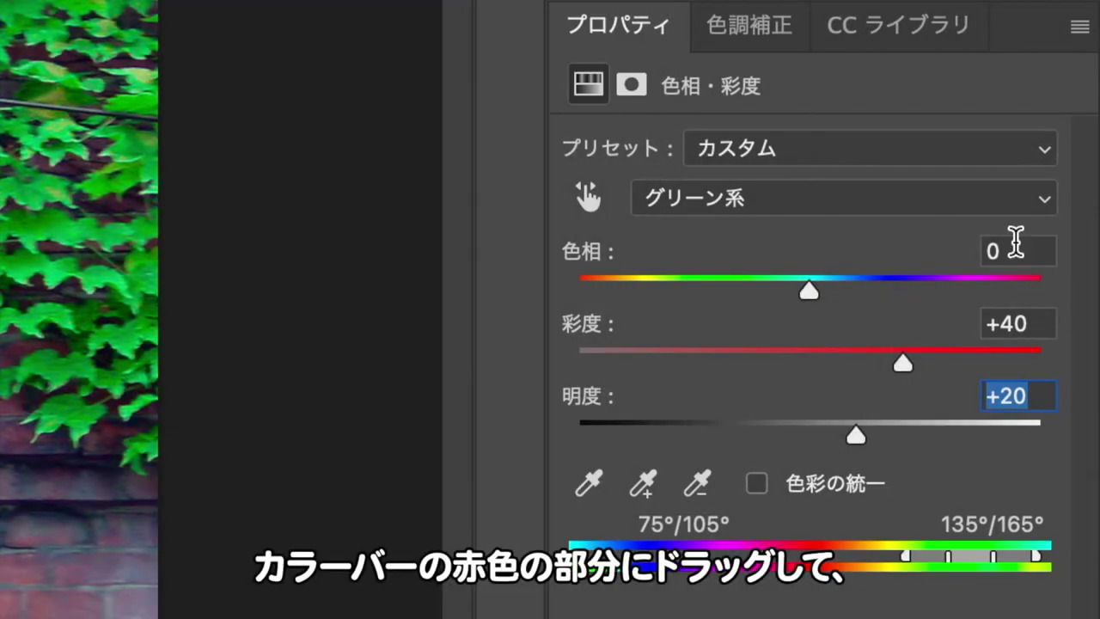
- Set the hue of the greens (グリーン系) to -125
{"action": "left_click", "coordinate": [1020, 249]}
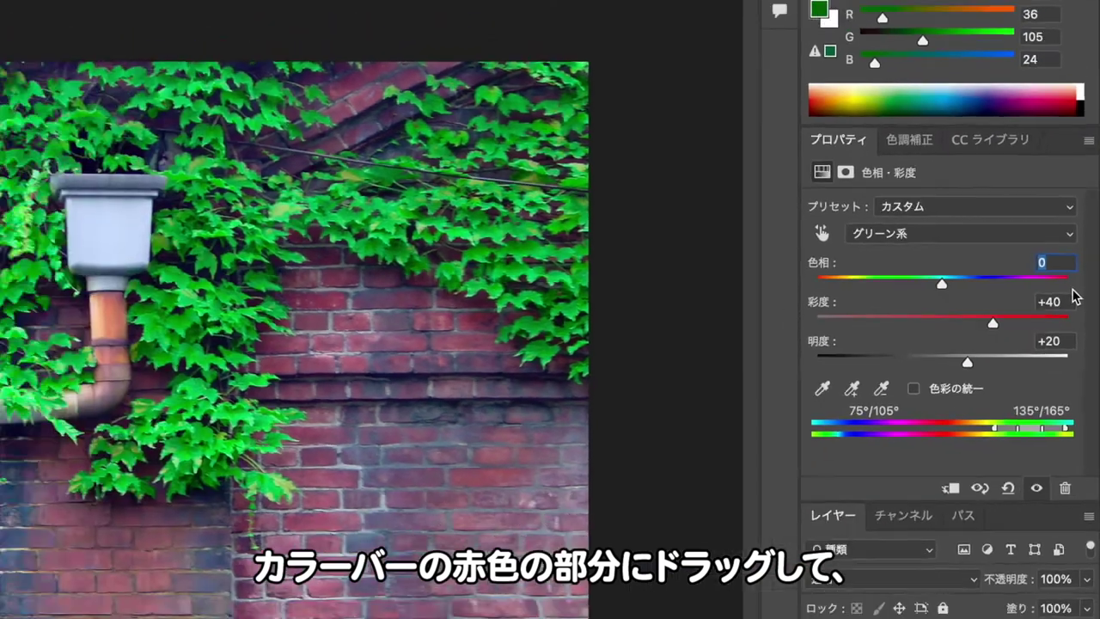
{"action": "key", "text": "shift+Down"}
{"action": "key", "text": "shift+Down"}
{"action": "key", "text": "shift+Down"}
{"action": "key", "text": "shift+Down"}
{"action": "key", "text": "shift+Down"}
{"action": "key", "text": "shift+Down"}
{"action": "key", "text": "shift+Down"}
{"action": "key", "text": "shift+Down"}
{"action": "key", "text": "shift+Down"}
{"action": "key", "text": "shift+Down"}
{"action": "key", "text": "Down"}
{"action": "key", "text": "Down"}
{"action": "key", "text": "Down"}
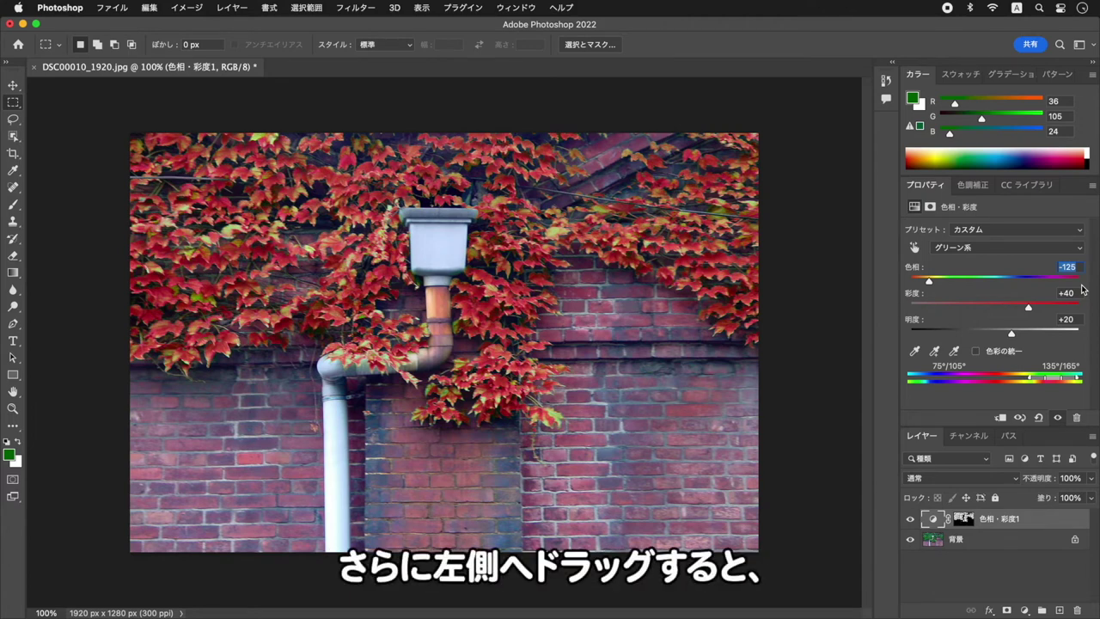
- Try the hue of the greens at -160 and then at -75 to compare other leaf colors
{"action": "key", "text": "shift+Down"}
{"action": "key", "text": "shift+Down"}
{"action": "key", "text": "shift+Down"}
{"action": "key", "text": "shift+Down"}
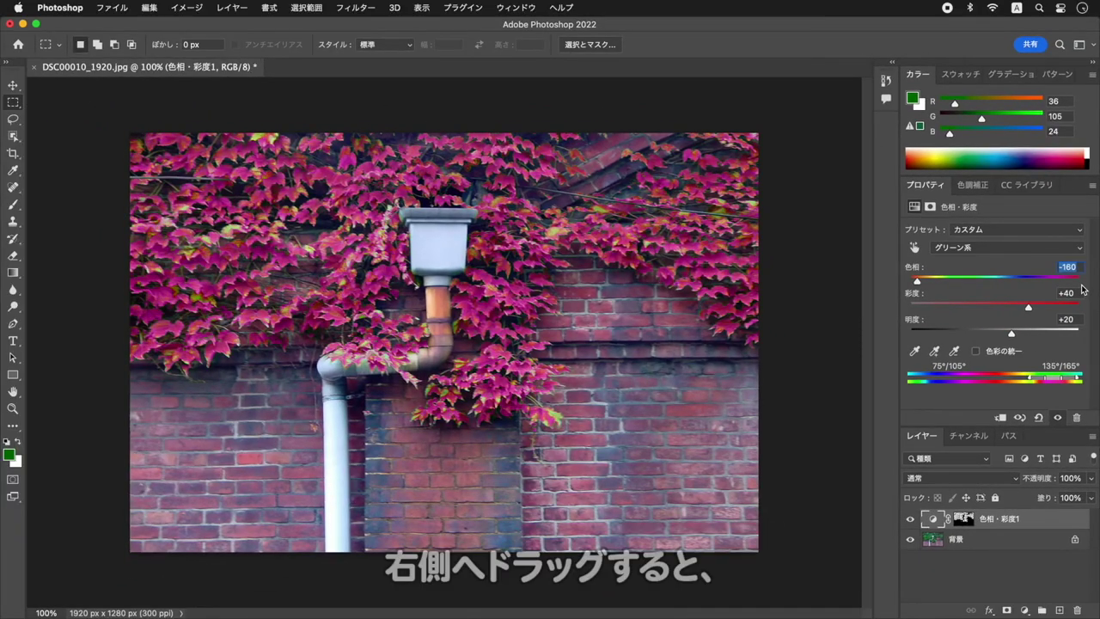
{"action": "key", "text": "Up"}
{"action": "key", "text": "Up"}
{"action": "key", "text": "Up"}
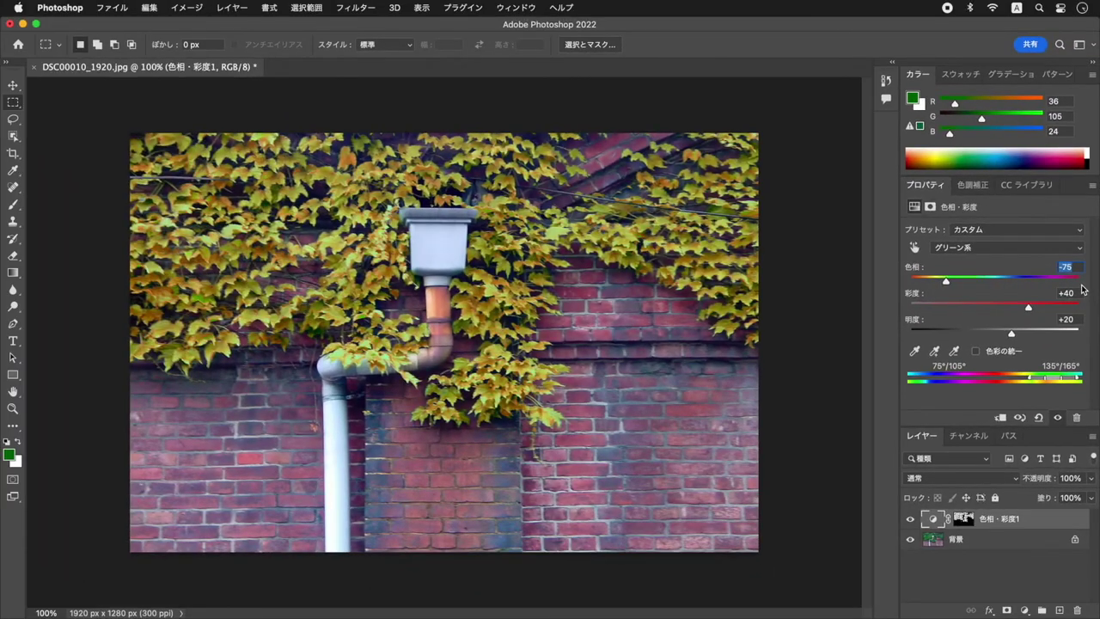
- Return the hue of the greens to -125
{"action": "key", "text": "shift+Up"}
{"action": "key", "text": "shift+Down"}
{"action": "key", "text": "shift+Down"}
{"action": "key", "text": "shift+Down"}
{"action": "key", "text": "shift+Down"}
{"action": "key", "text": "shift+Down"}
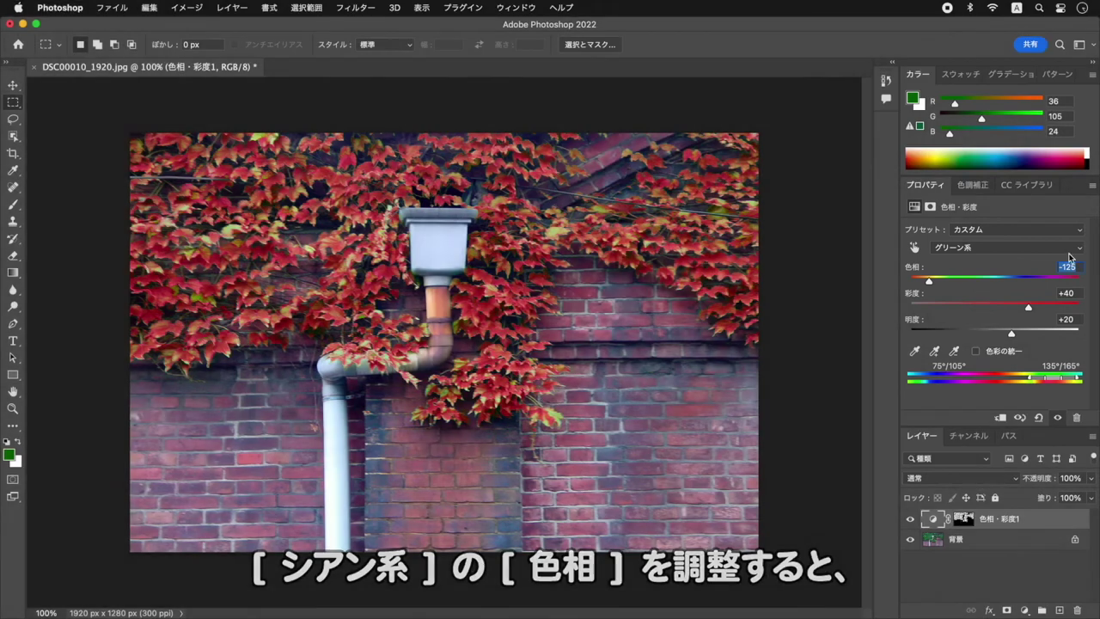
- Switch to the cyans (シアン系) and adjust their hue, trying -120 and -25 before setting it to -55
{"action": "left_click", "coordinate": [1022, 247]}
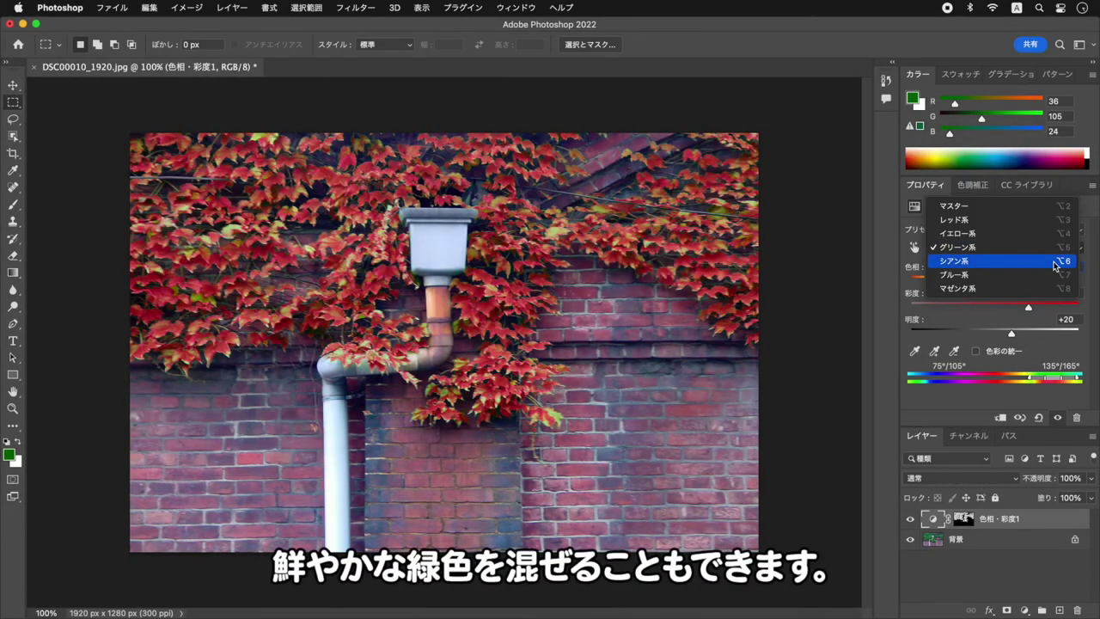
{"action": "left_click", "coordinate": [1055, 262]}
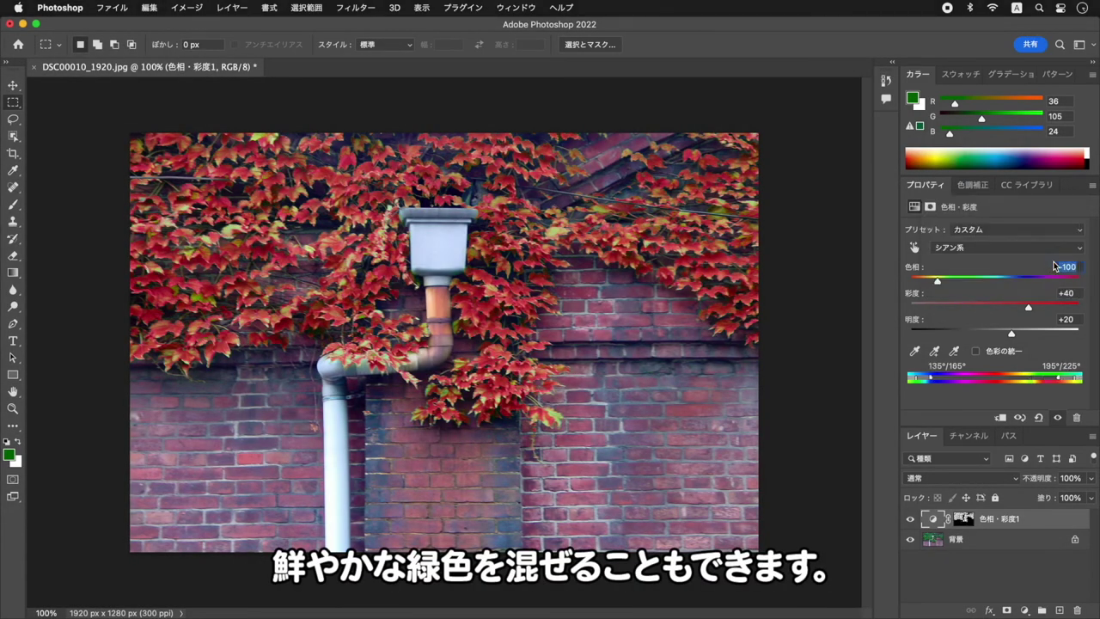
{"action": "key", "text": "shift+Down"}
{"action": "key", "text": "shift+Down"}
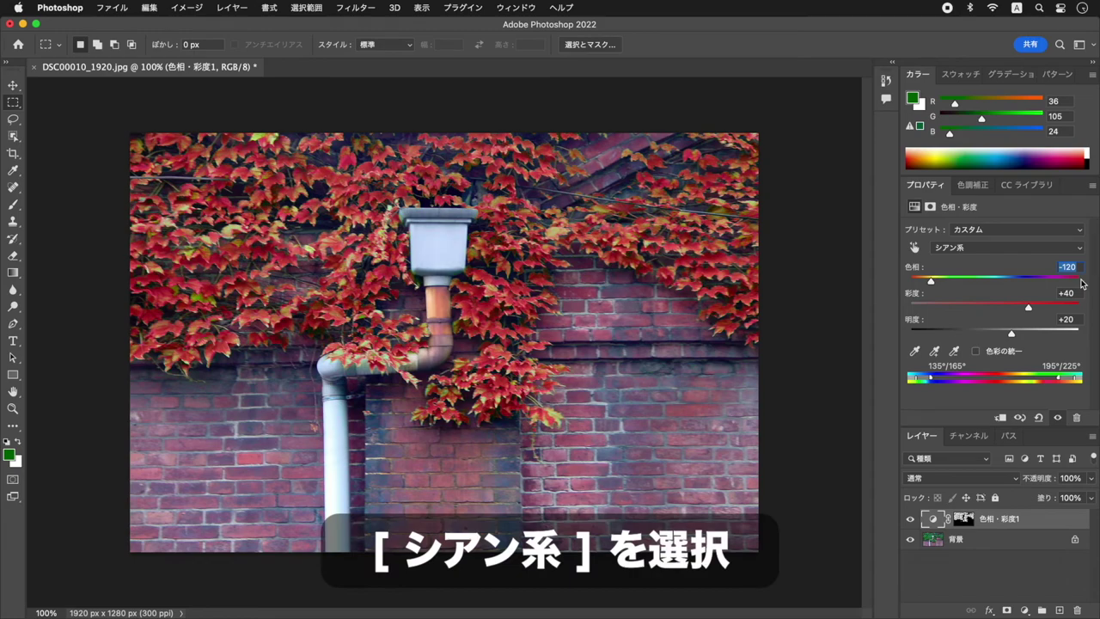
{"action": "key", "text": "Up"}
{"action": "key", "text": "Up"}
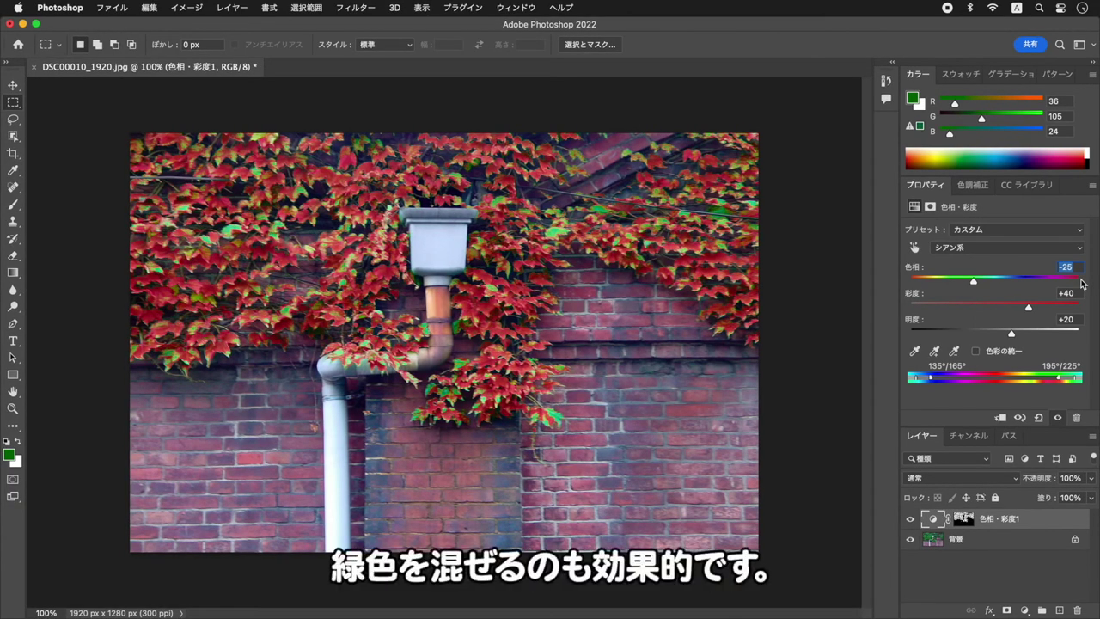
{"action": "key", "text": "shift+Down"}
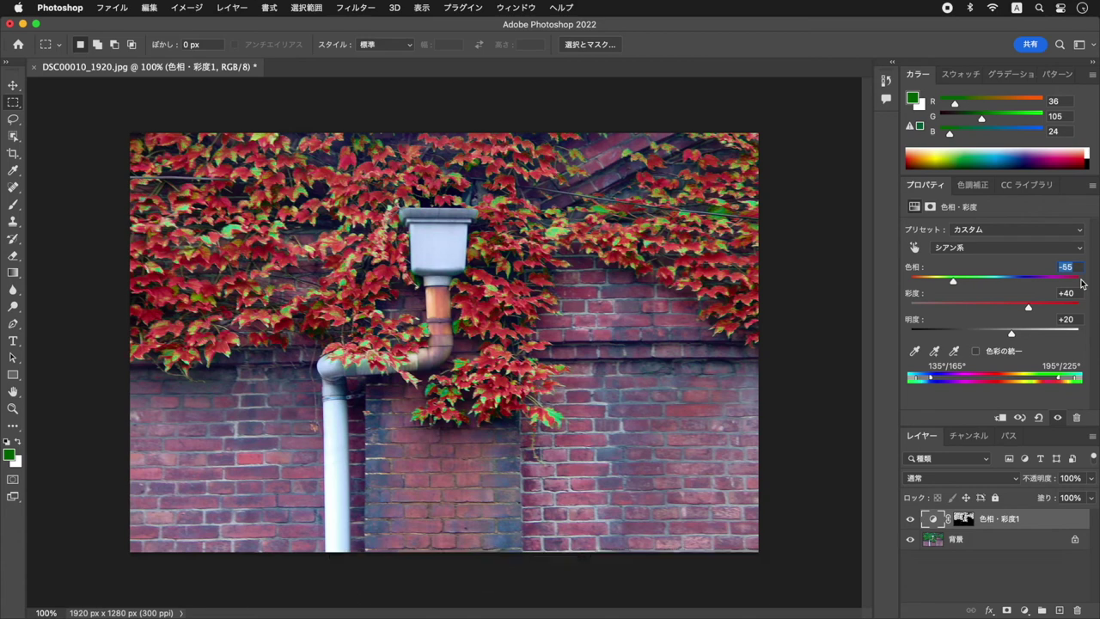